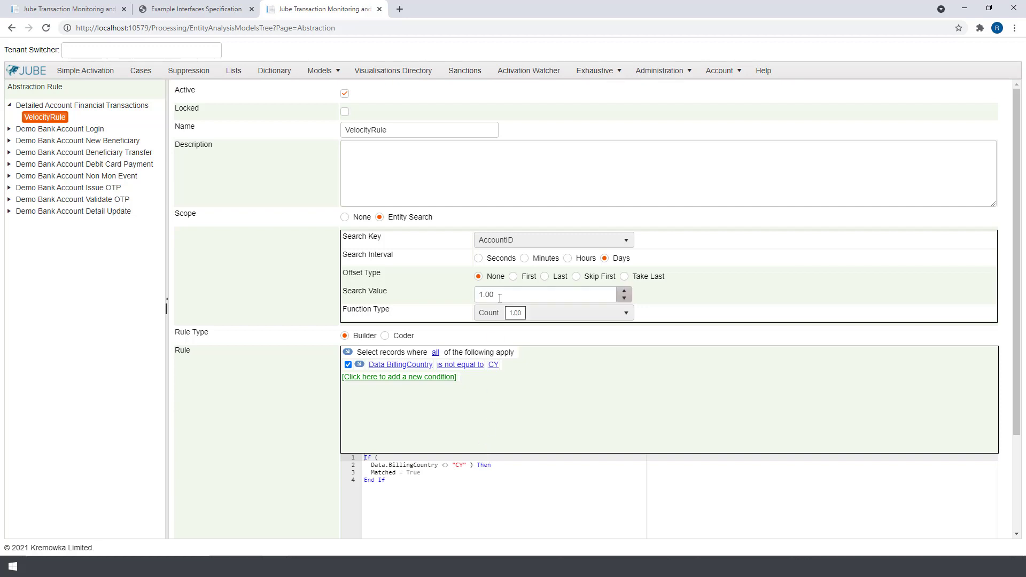
# Start a new active abstraction rule named VelocityRuleDeclined under the Detailed Account Financial Transactions model
pyautogui.click(89, 106)
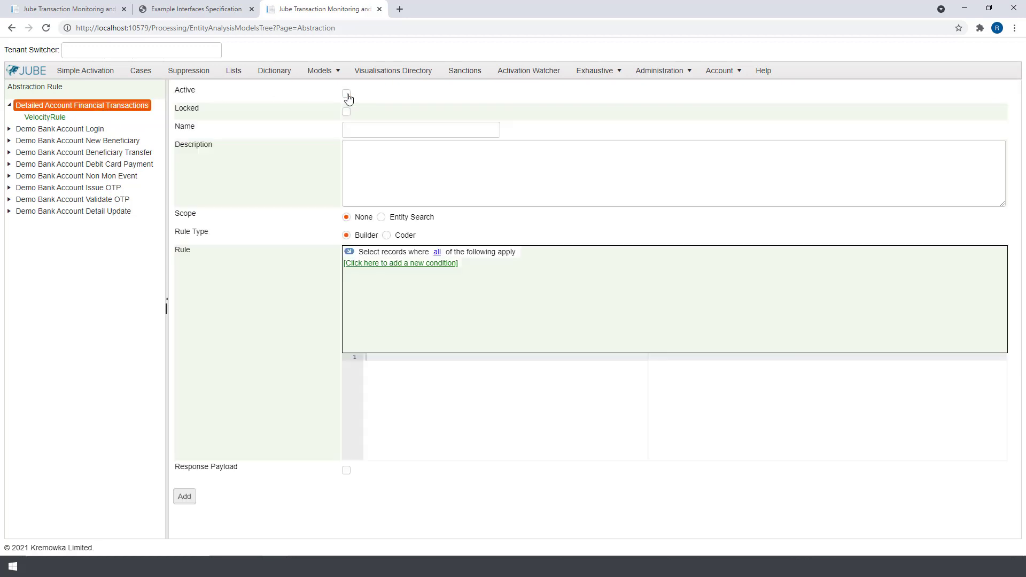
pyautogui.click(371, 131)
pyautogui.write('VelocityRule')
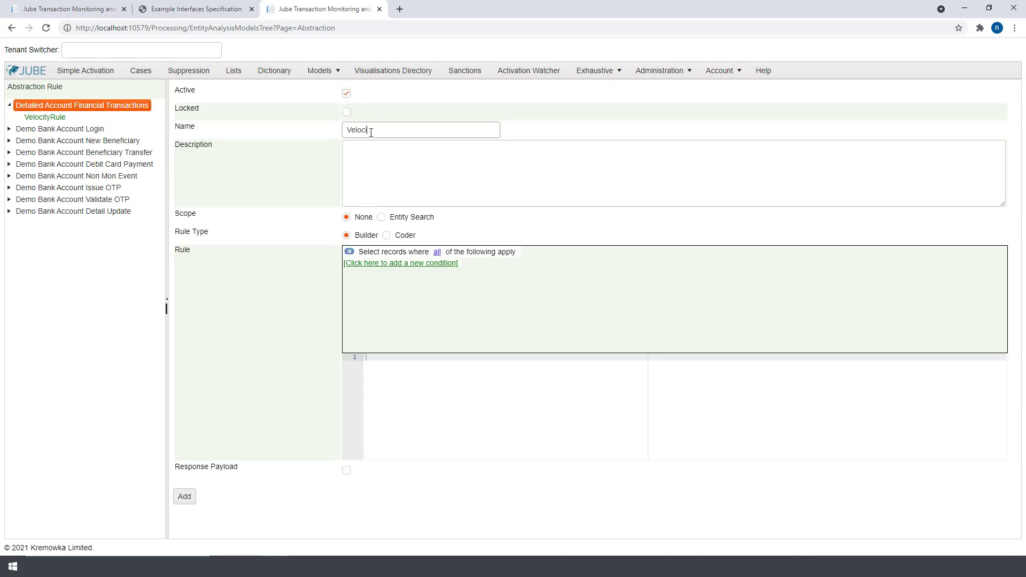
pyautogui.write('Declined')
# Scope the new rule to an entity search on AccountID with a Days interval and a search value of 1
pyautogui.click(381, 217)
pyautogui.click(604, 258)
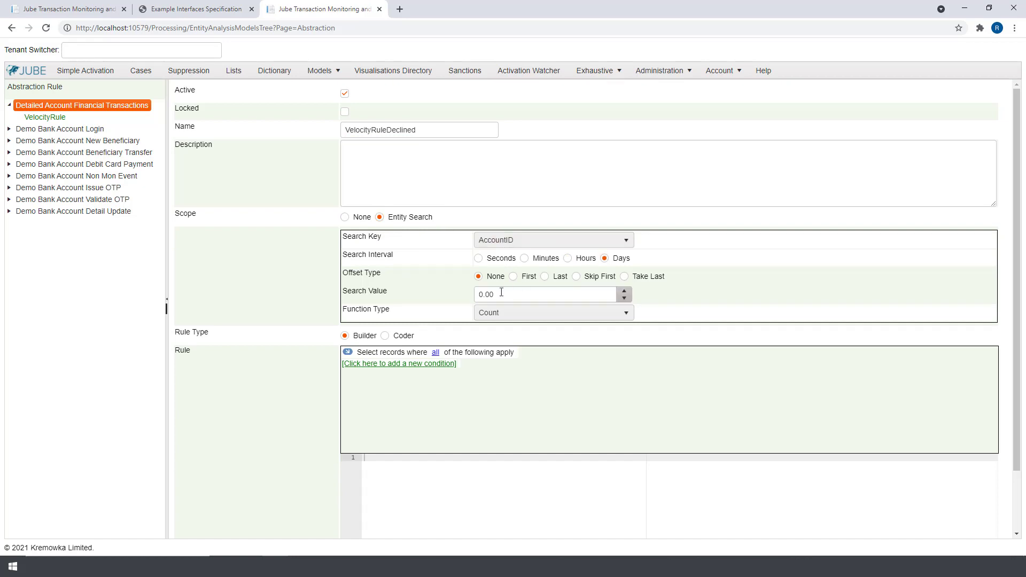
pyautogui.moveTo(612, 294); pyautogui.dragTo(366, 294)
pyautogui.write('1')
pyautogui.click(381, 294)
# Add a rule condition requiring Data BillingCountry is not equal to CY
pyautogui.click(393, 367)
pyautogui.moveTo(392, 372)
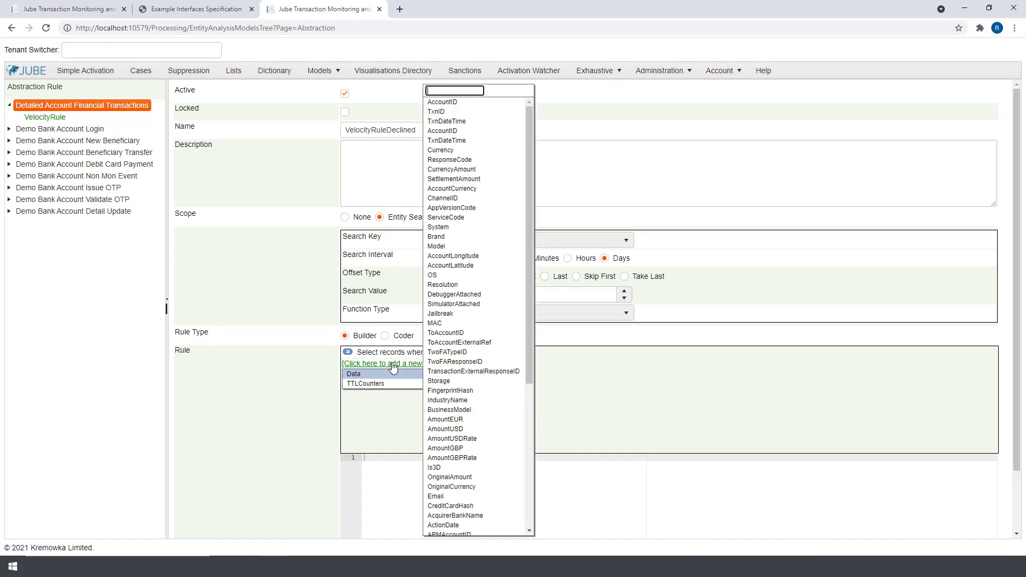
pyautogui.moveTo(529, 338); pyautogui.dragTo(524, 469)
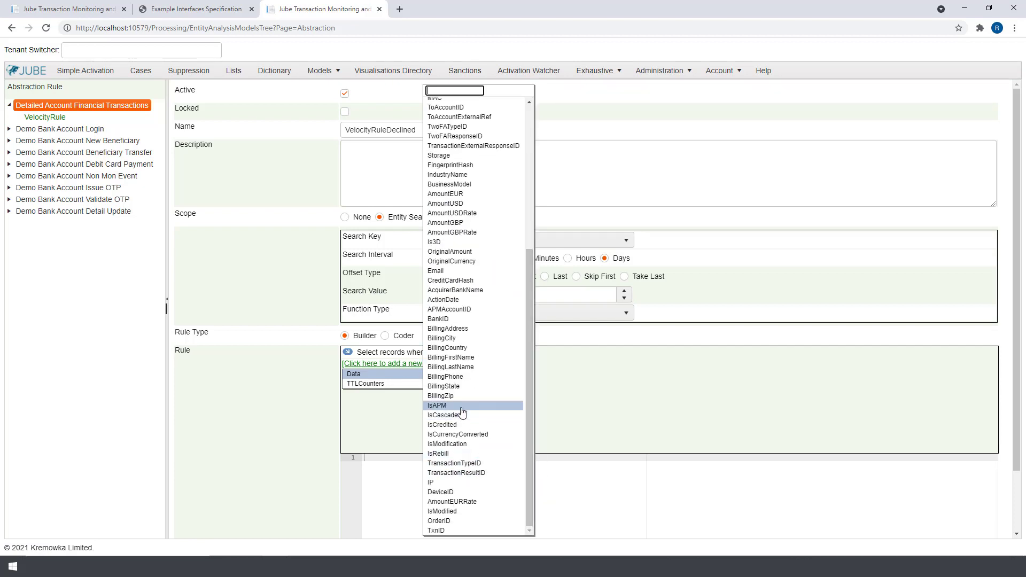
pyautogui.click(452, 347)
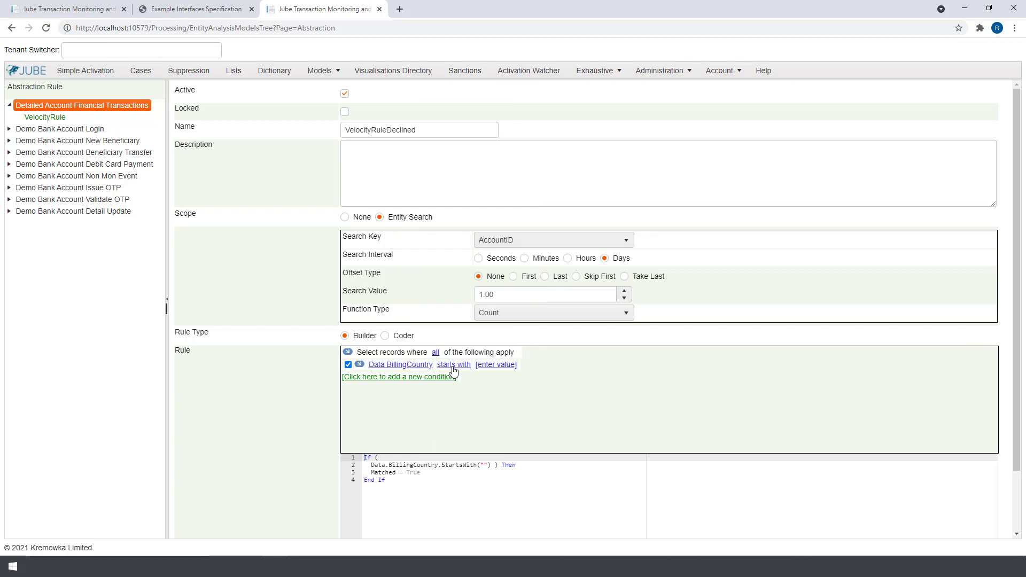
pyautogui.click(453, 364)
pyautogui.click(473, 432)
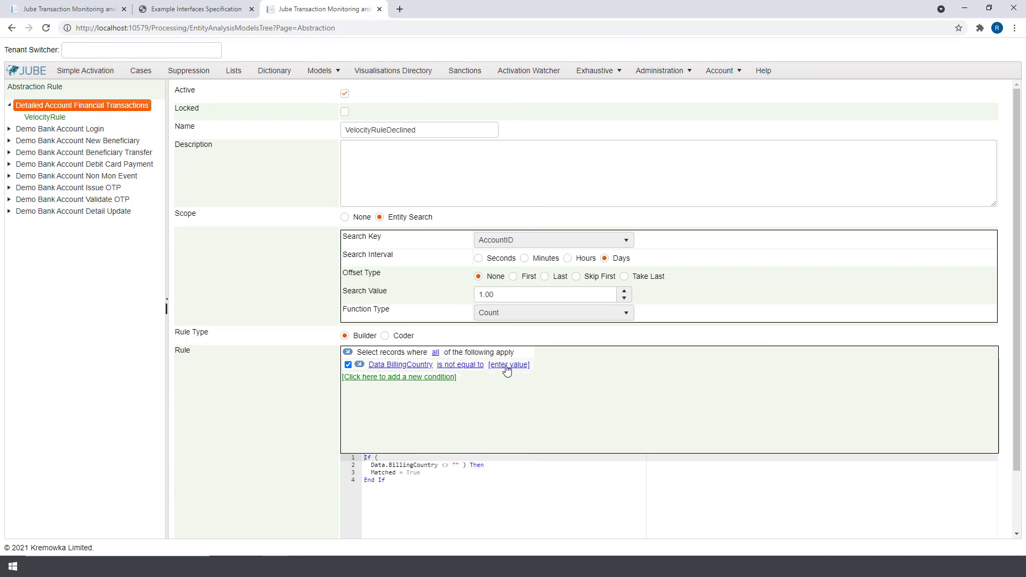
pyautogui.click(508, 365)
pyautogui.write('CY')
pyautogui.click(501, 411)
# Add a second condition requiring Data ResponseCode is not equal to 1, and save the new abstraction rule
pyautogui.click(440, 381)
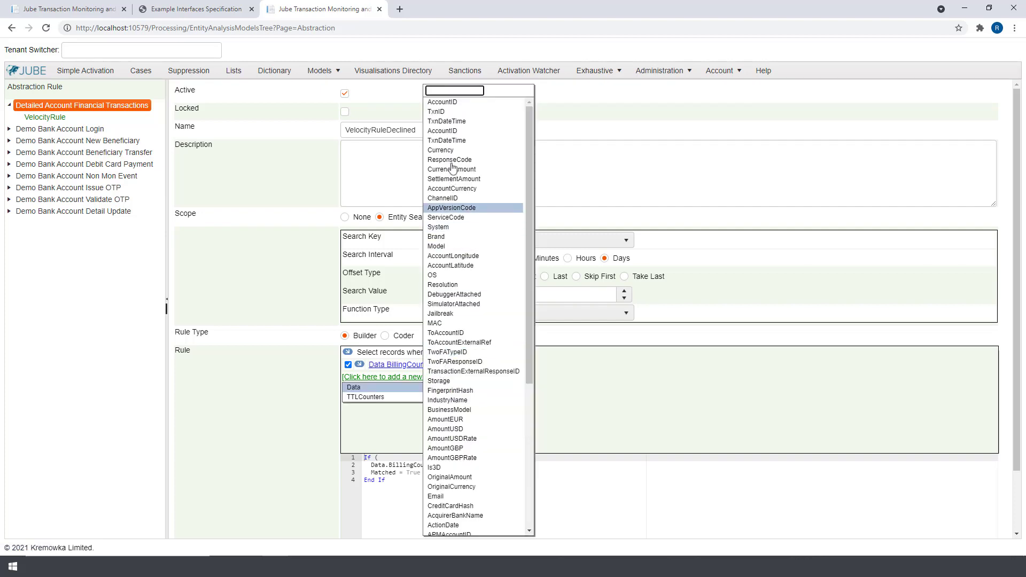
pyautogui.click(452, 160)
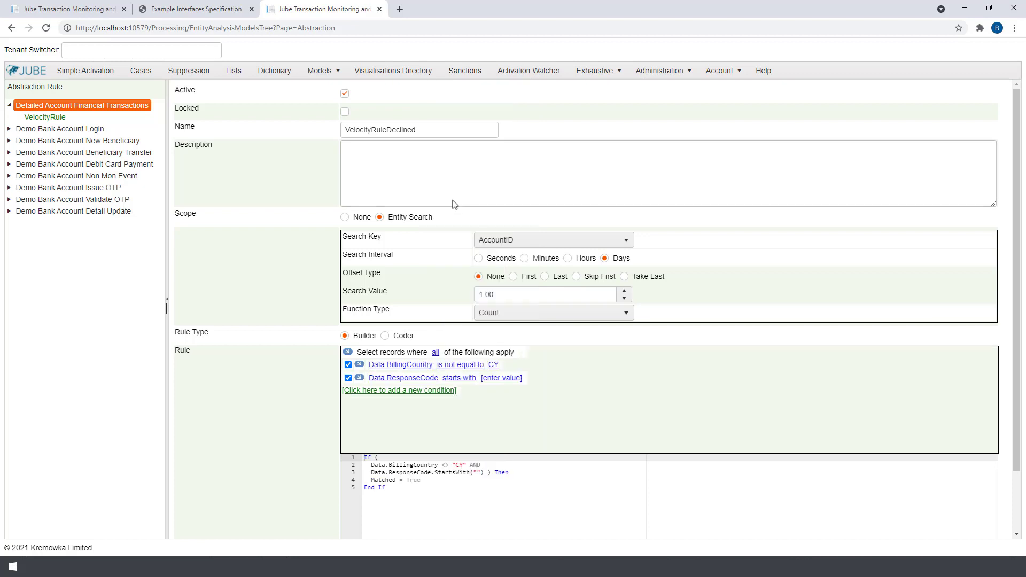
pyautogui.click(459, 378)
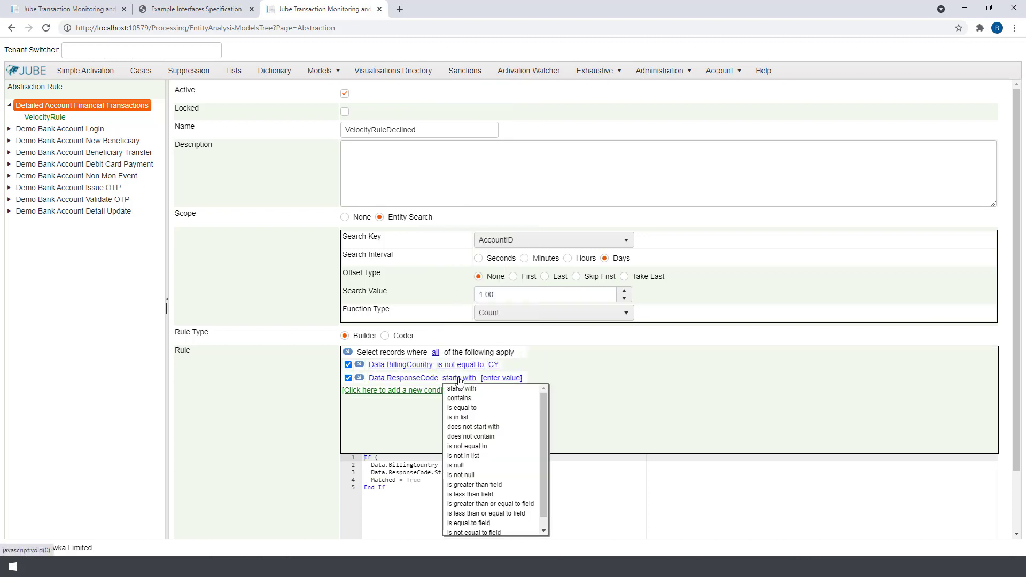
pyautogui.click(475, 447)
pyautogui.write('1')
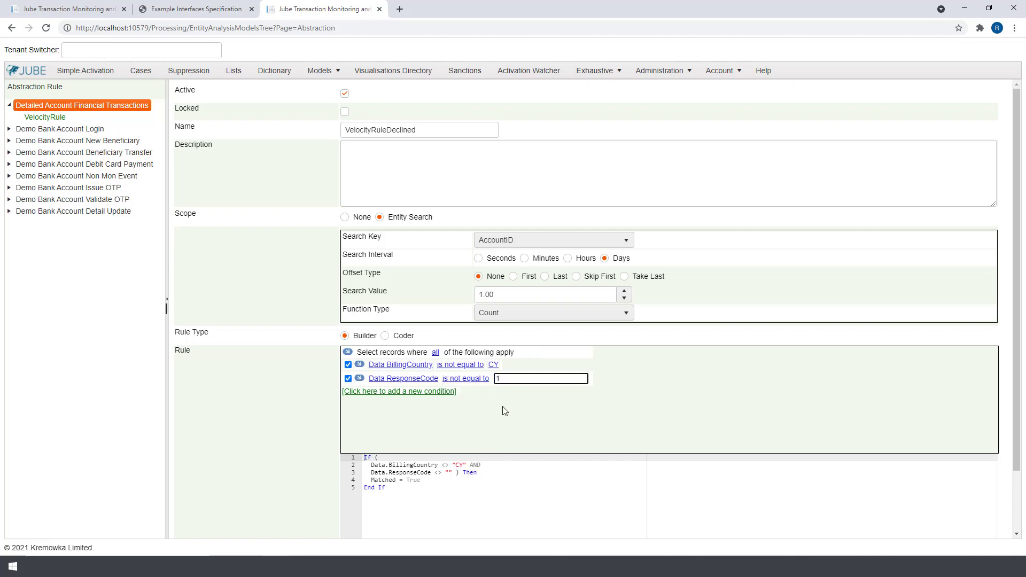
pyautogui.press('Return')
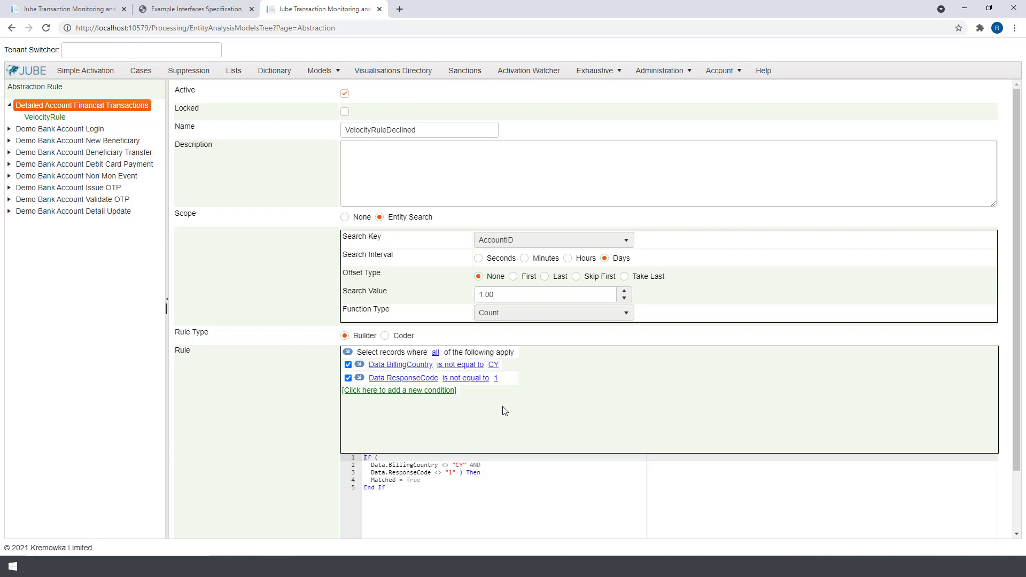
pyautogui.scroll(-2, 505, 411)
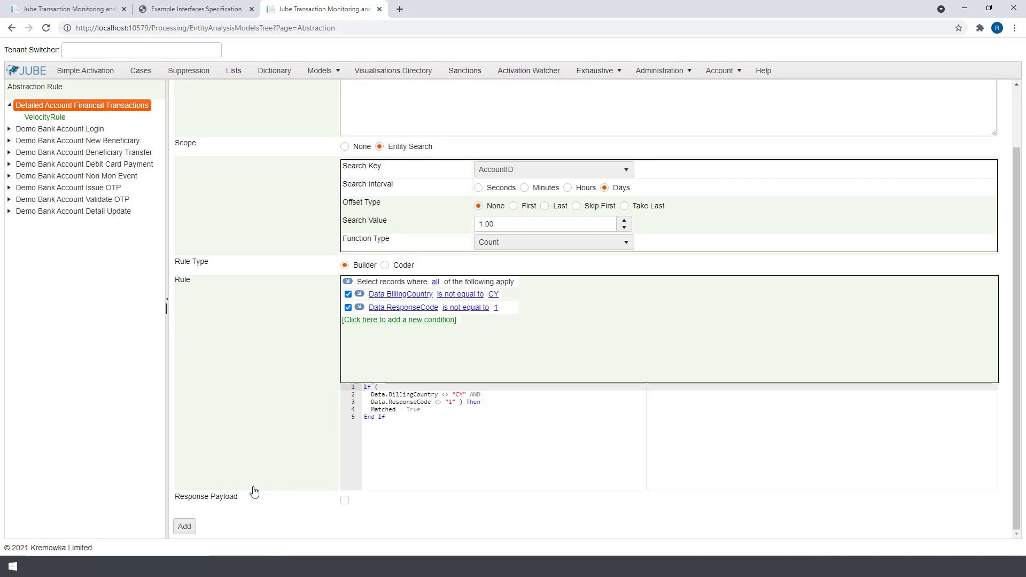
pyautogui.click(184, 526)
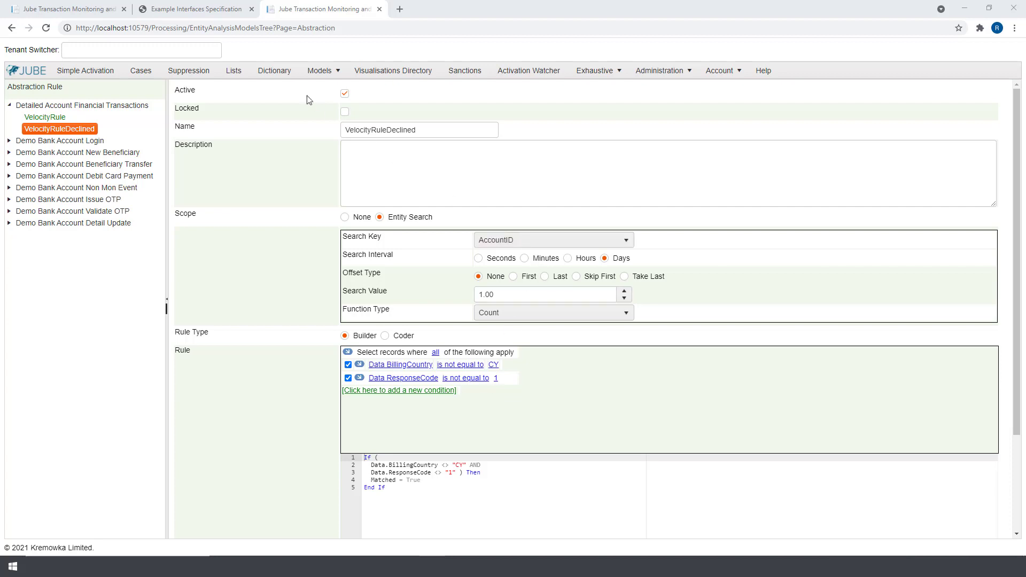
# Start a new active abstraction calculation named DeclineRatio under the Detailed Account Financial Transactions model
pyautogui.moveTo(319, 71)
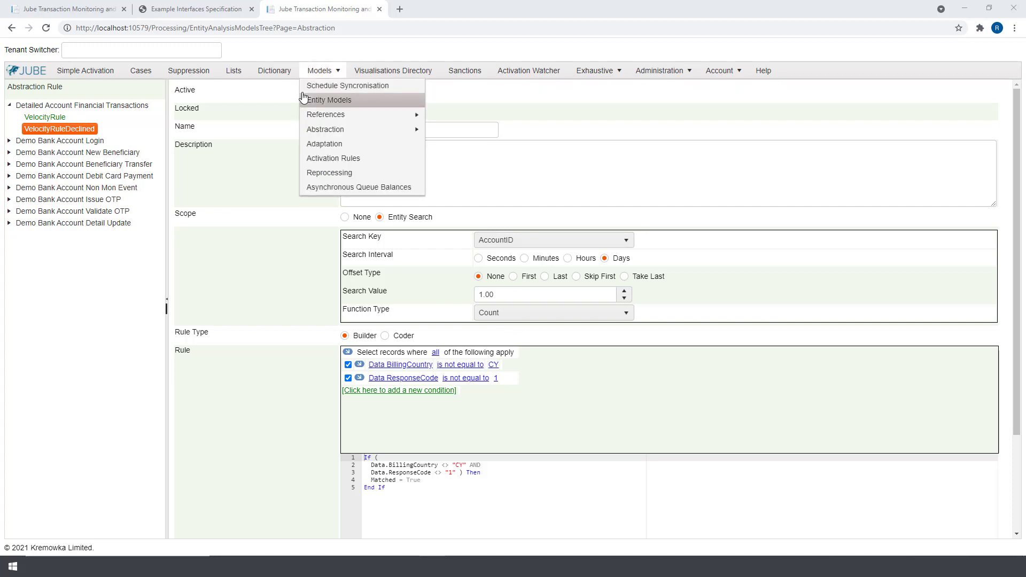
pyautogui.moveTo(325, 129)
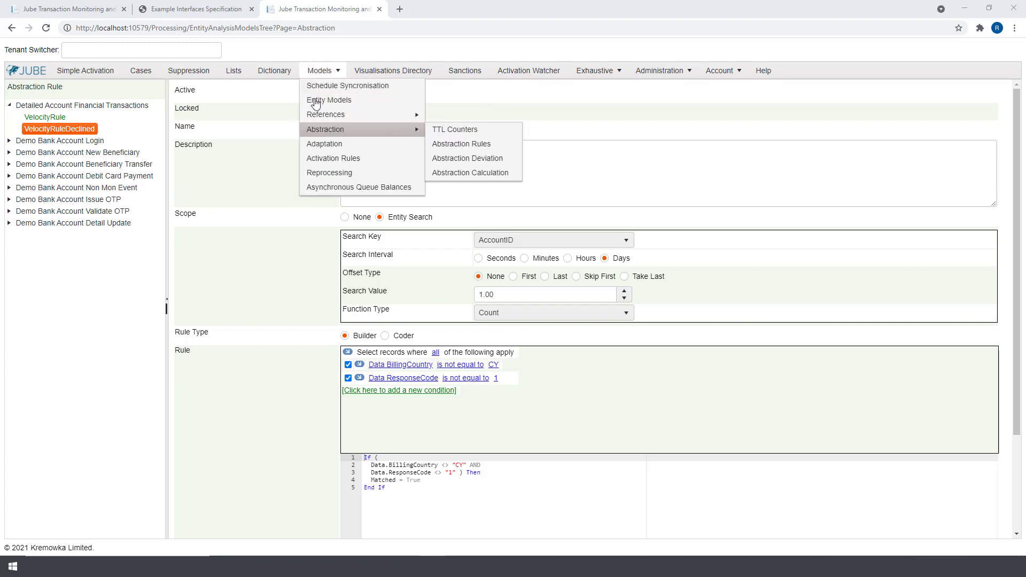
pyautogui.click(458, 172)
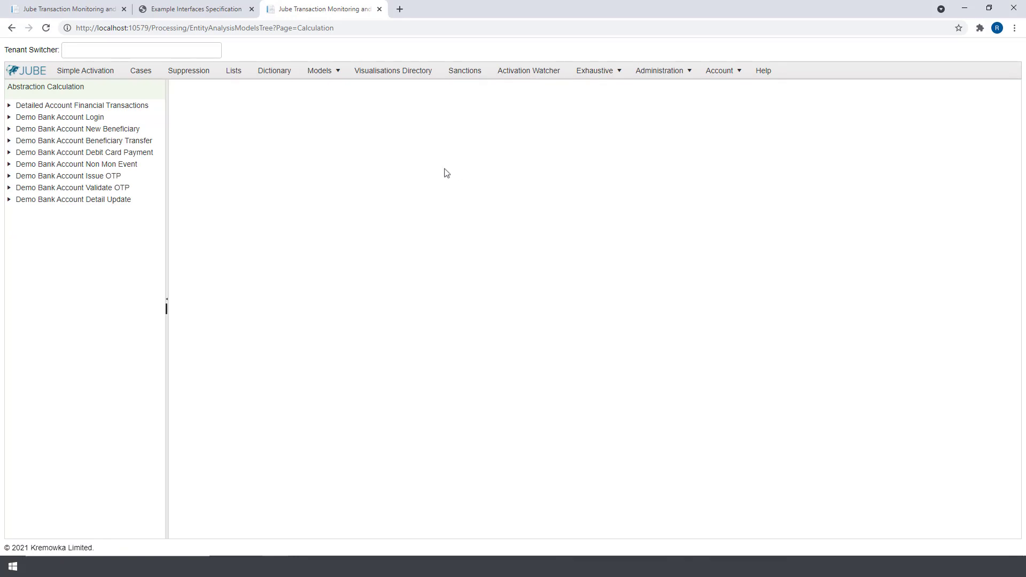
pyautogui.click(116, 107)
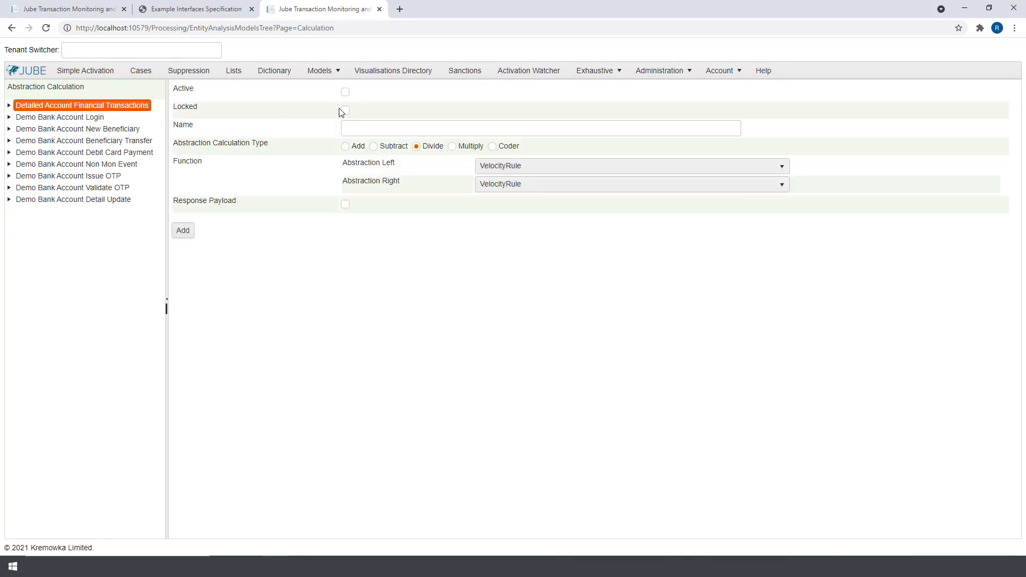
pyautogui.click(345, 92)
pyautogui.click(370, 126)
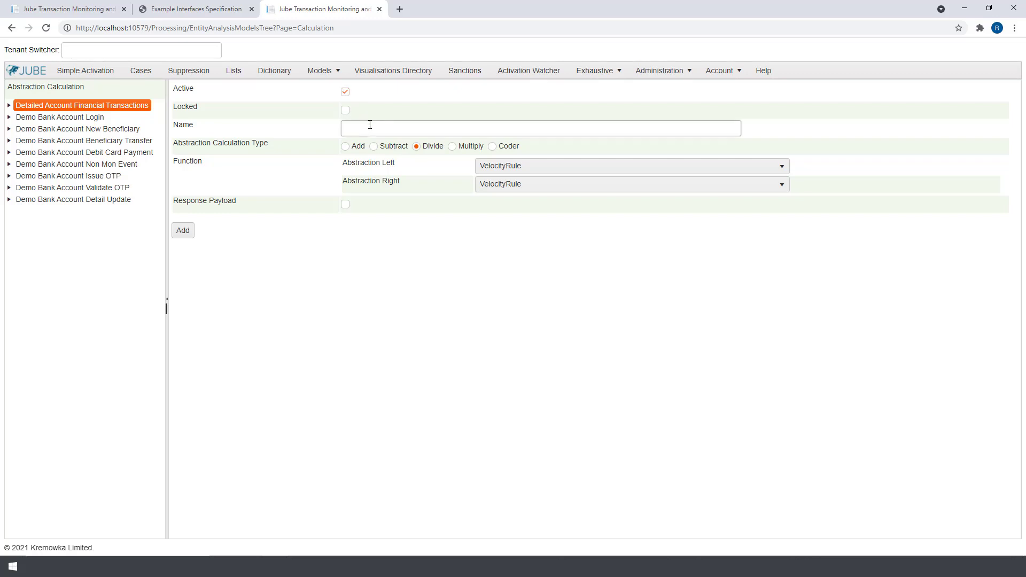
pyautogui.write('DeclineRatio')
# Divide VelocityRuleDeclined by VelocityRule in the DeclineRatio calculation, include it in the response payload, and save it
pyautogui.click(518, 173)
pyautogui.click(517, 198)
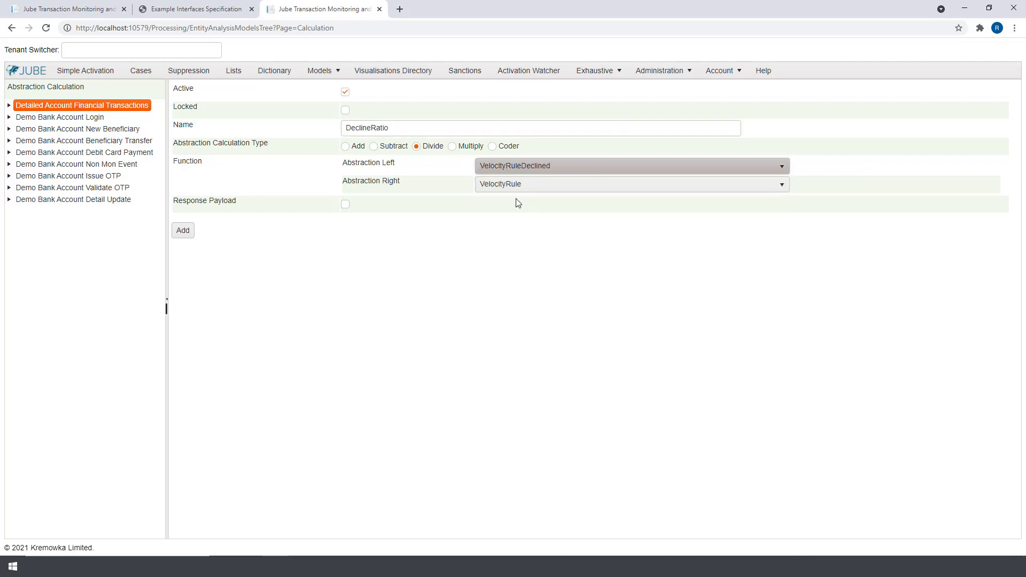
pyautogui.click(345, 204)
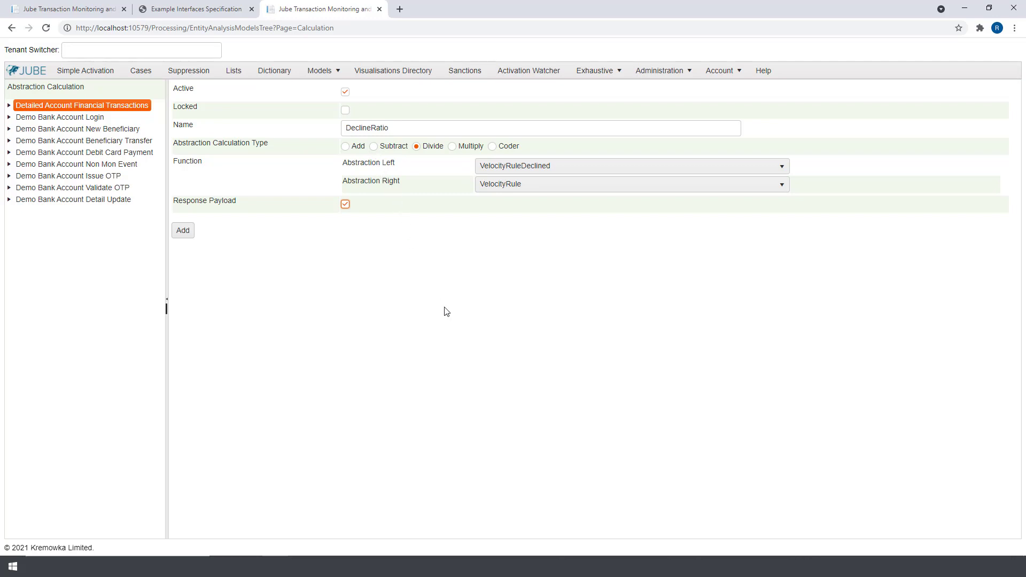
pyautogui.click(492, 147)
pyautogui.click(187, 236)
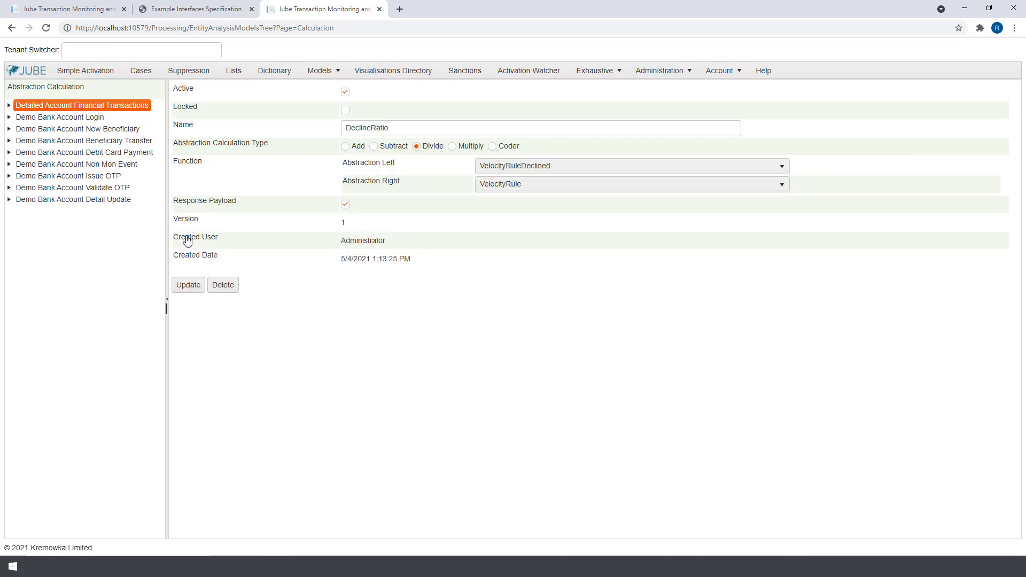
# Synchronise the models immediately and post the sample JSON transaction again from the already open request page
pyautogui.moveTo(326, 71)
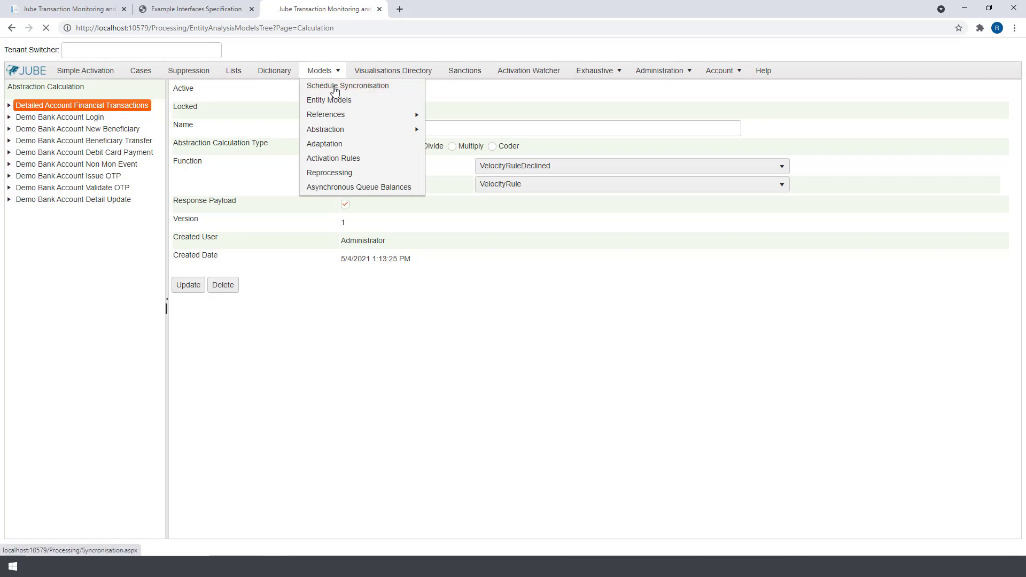
pyautogui.click(335, 89)
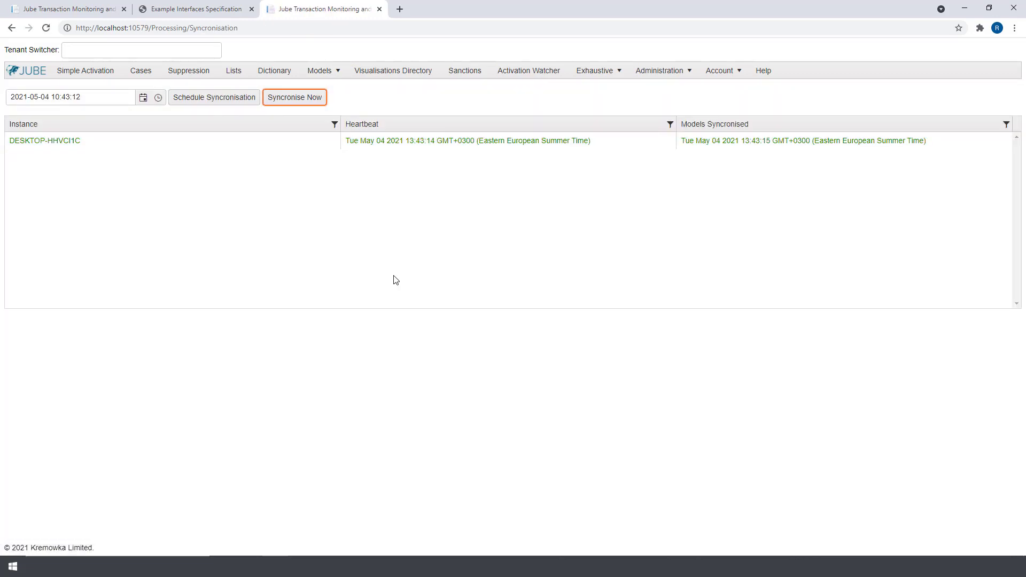
pyautogui.click(63, 9)
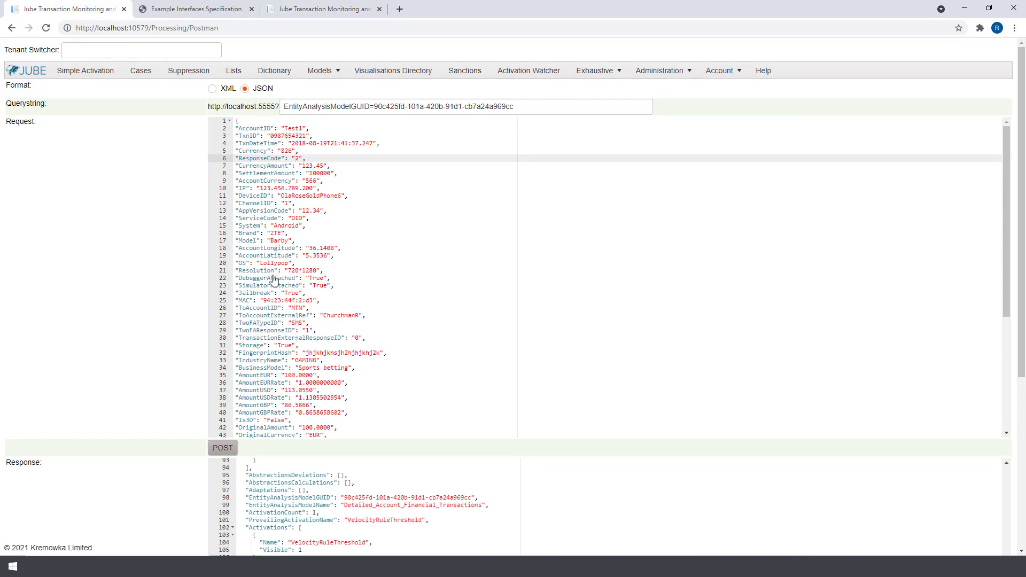
pyautogui.click(223, 448)
# Examine the VelocityRule, VelocityRuleDeclined and DeclineRatio values in the JSON response
pyautogui.scroll(-5, 233, 443)
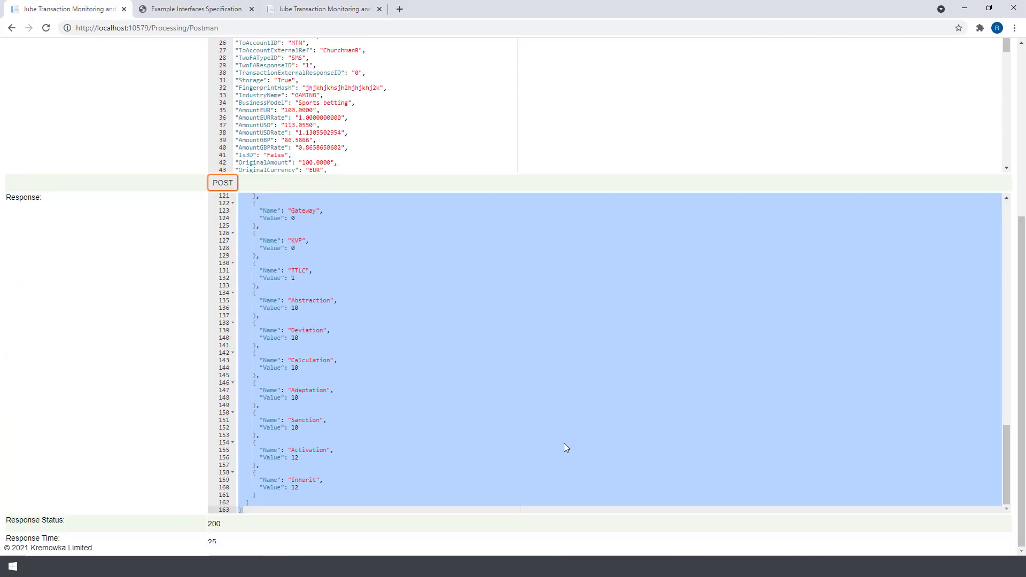
pyautogui.click(893, 444)
pyautogui.moveTo(1006, 458); pyautogui.dragTo(988, 340)
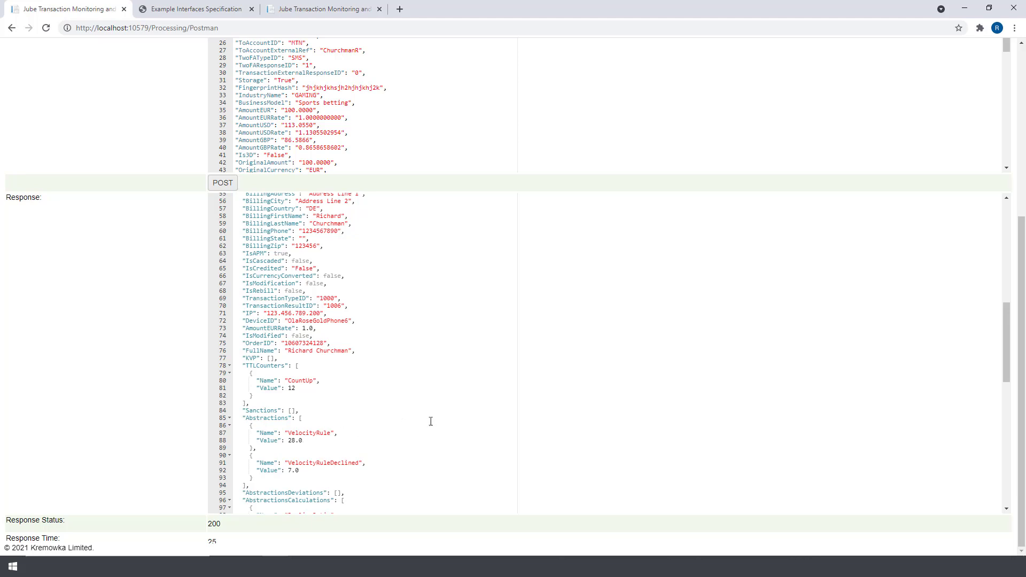
pyautogui.moveTo(1005, 357); pyautogui.dragTo(1008, 379)
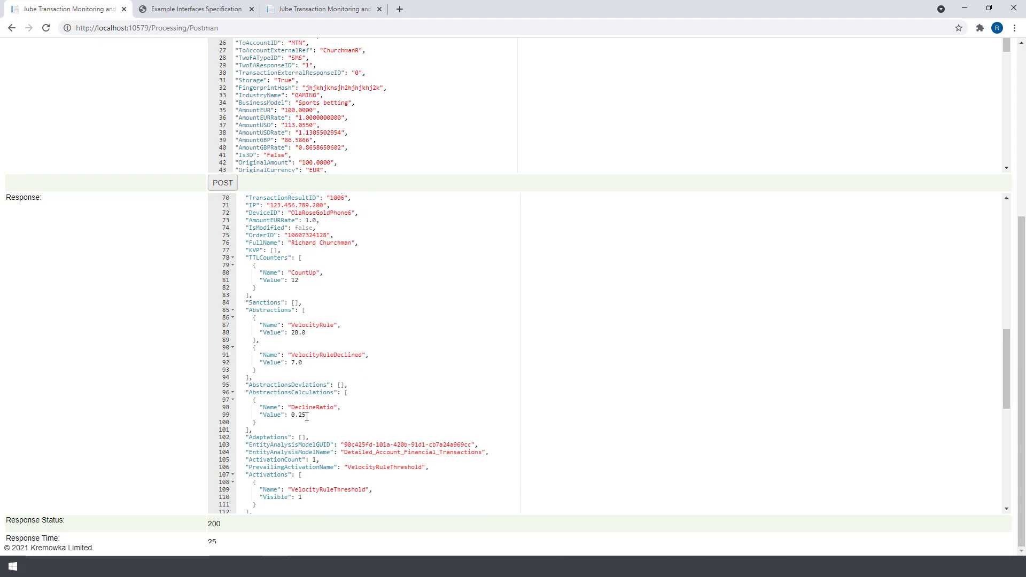
pyautogui.click(304, 415)
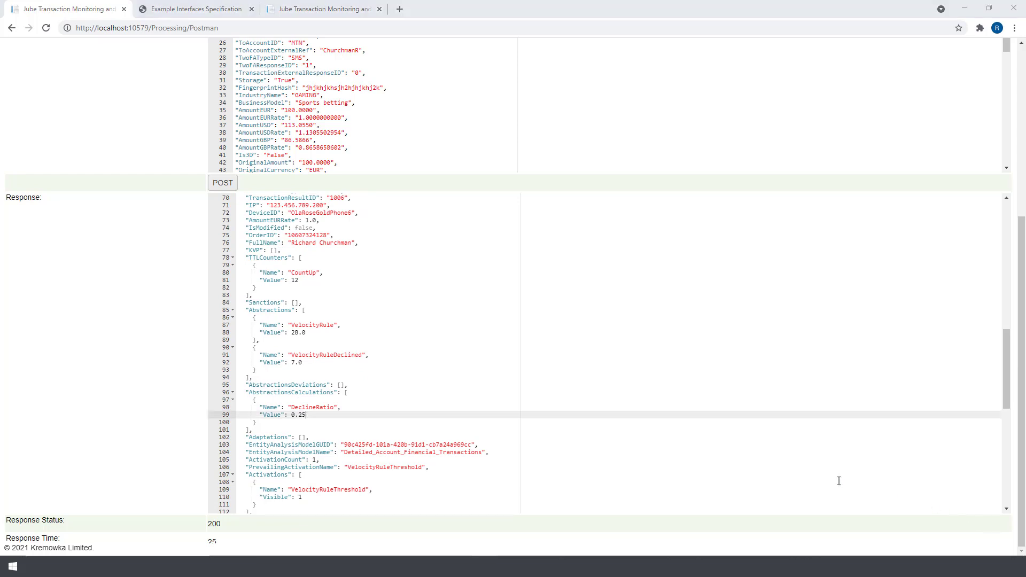
pyautogui.click(354, 332)
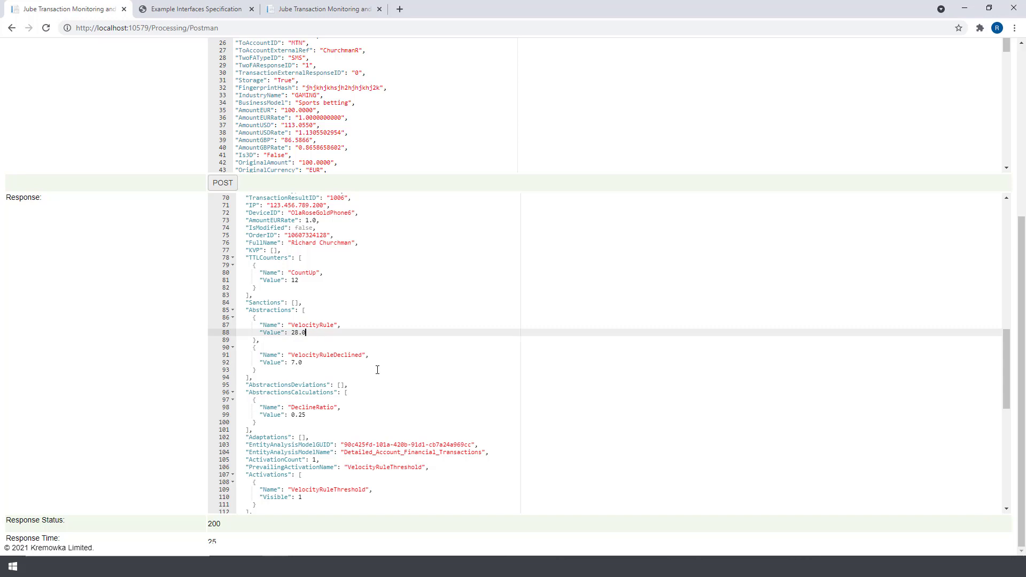
pyautogui.click(296, 332)
# Start a new active abstraction deviation named DeclineProfile under the Detailed Account Financial Transactions model
pyautogui.click(304, 10)
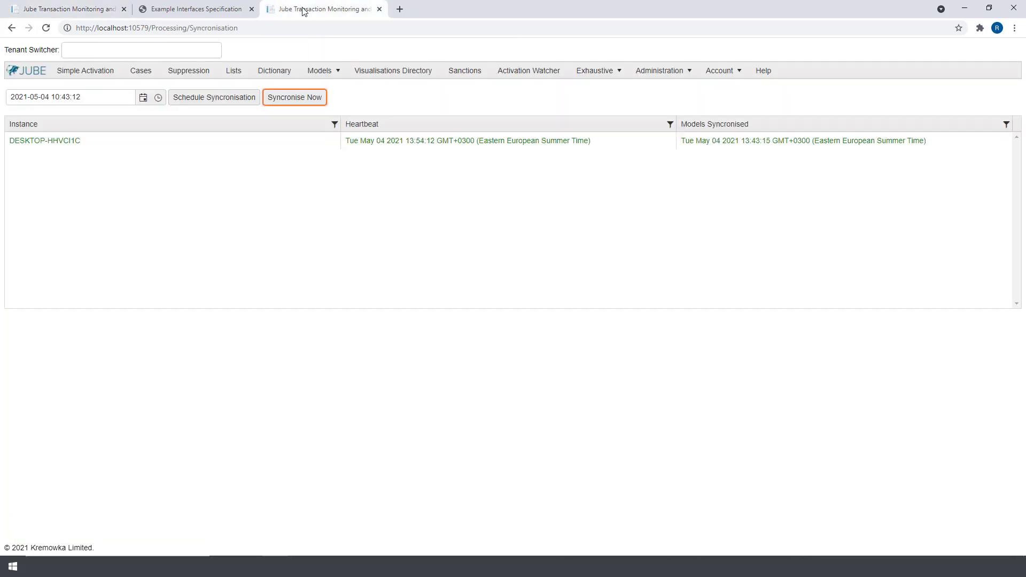
pyautogui.moveTo(328, 71)
pyautogui.moveTo(345, 116)
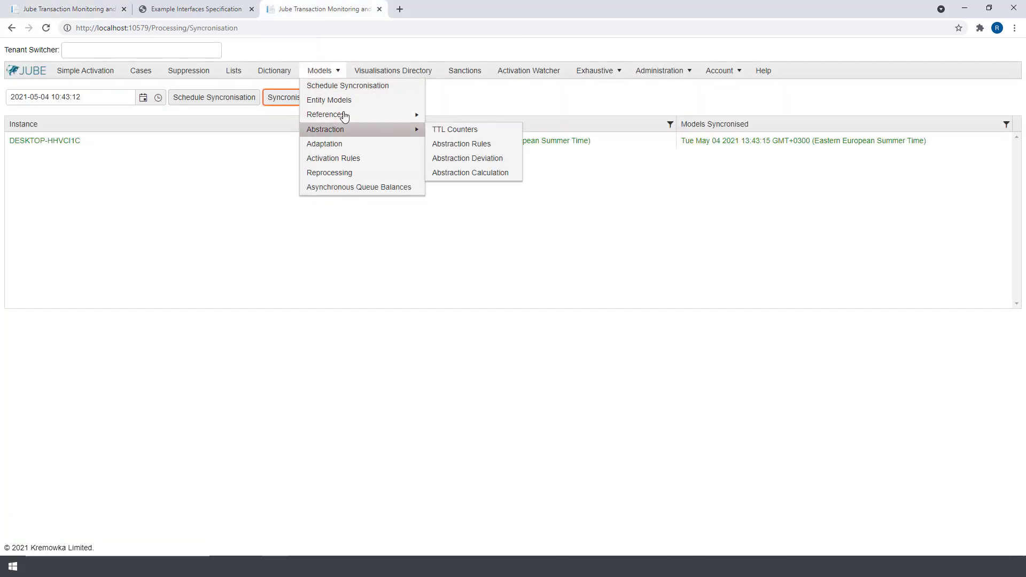
pyautogui.click(456, 158)
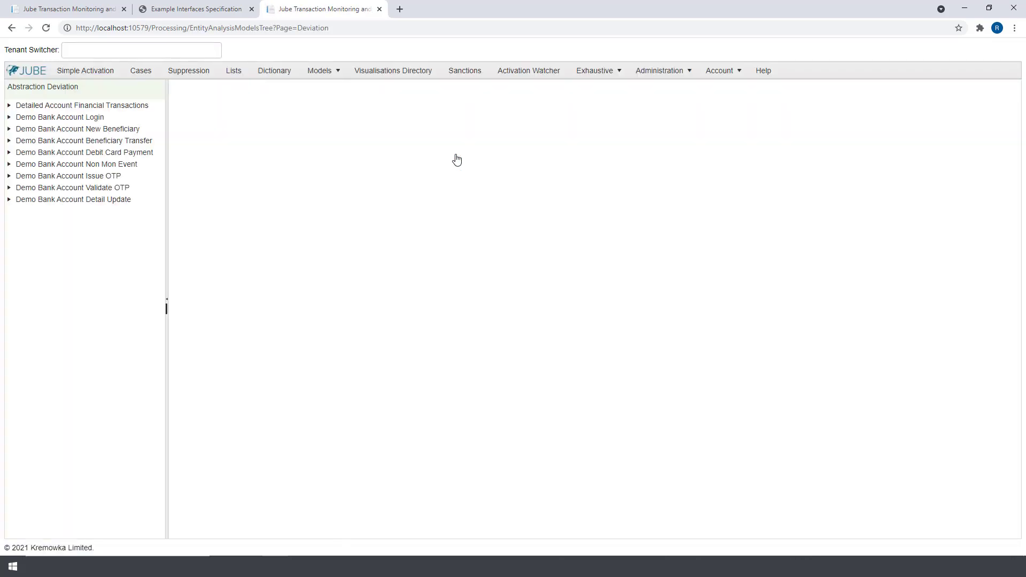
pyautogui.click(69, 106)
pyautogui.click(346, 95)
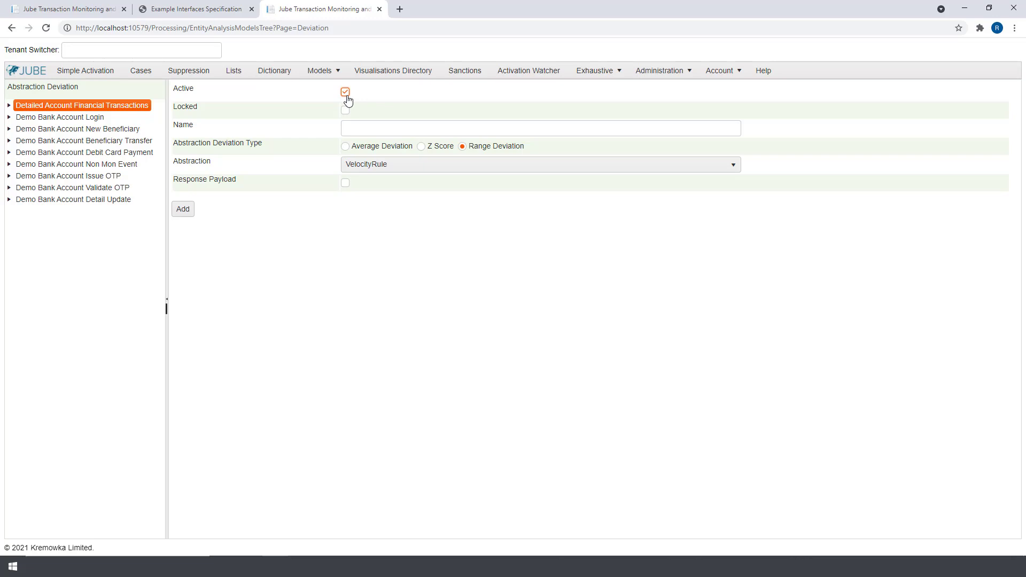
pyautogui.press('Tab')
pyautogui.press('Tab')
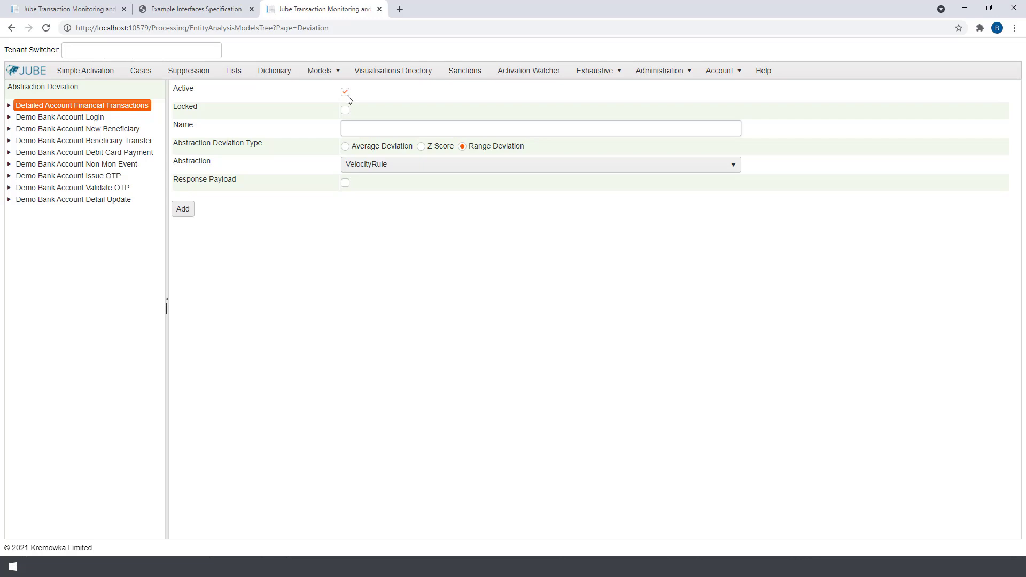
pyautogui.write('DeclineProfile')
# Base the DeclineProfile deviation on VelocityRuleDeclined with the Z Score type, include it in the response payload, and add it
pyautogui.click(403, 165)
pyautogui.click(370, 200)
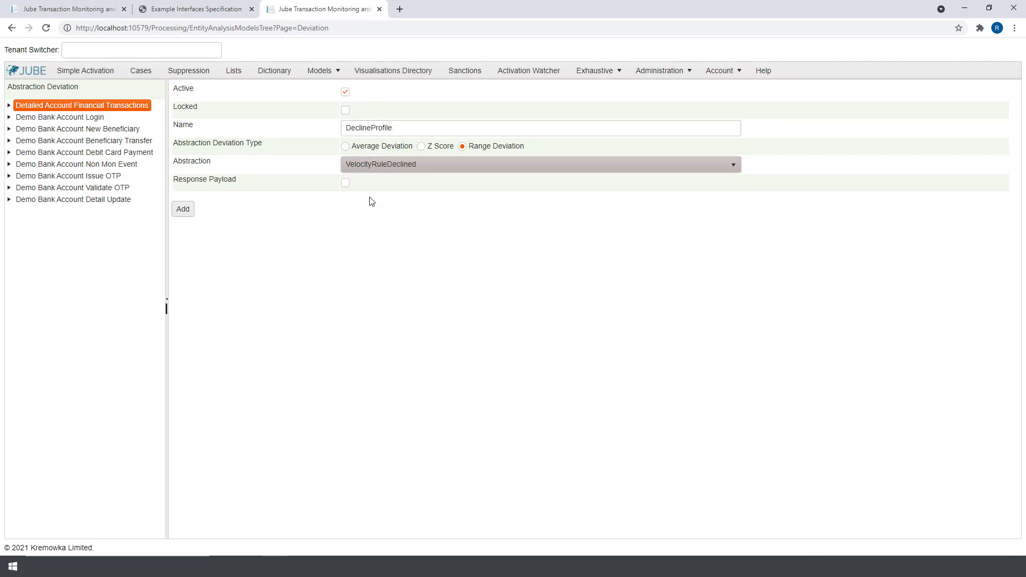
pyautogui.click(431, 149)
pyautogui.click(345, 183)
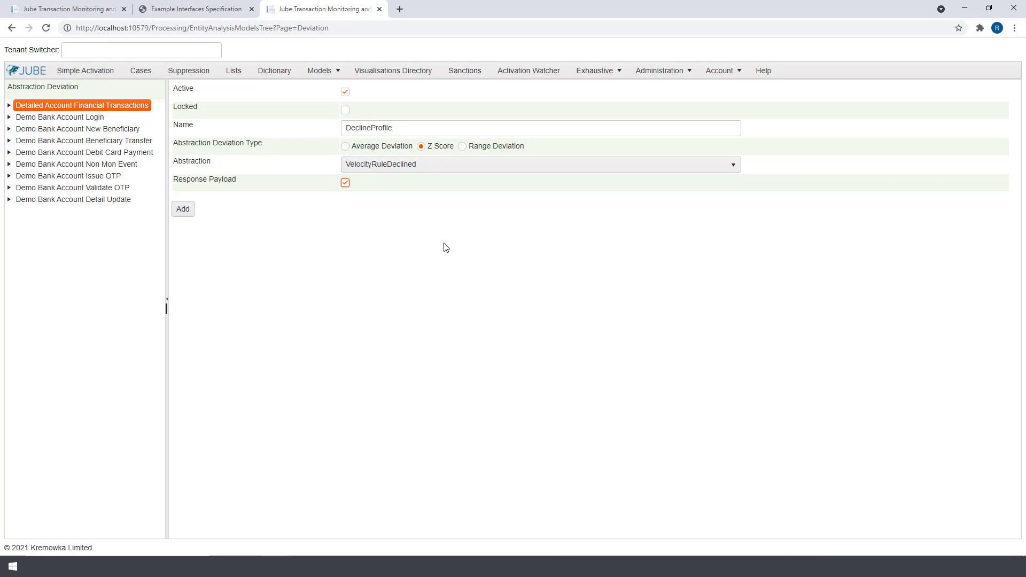
pyautogui.click(183, 209)
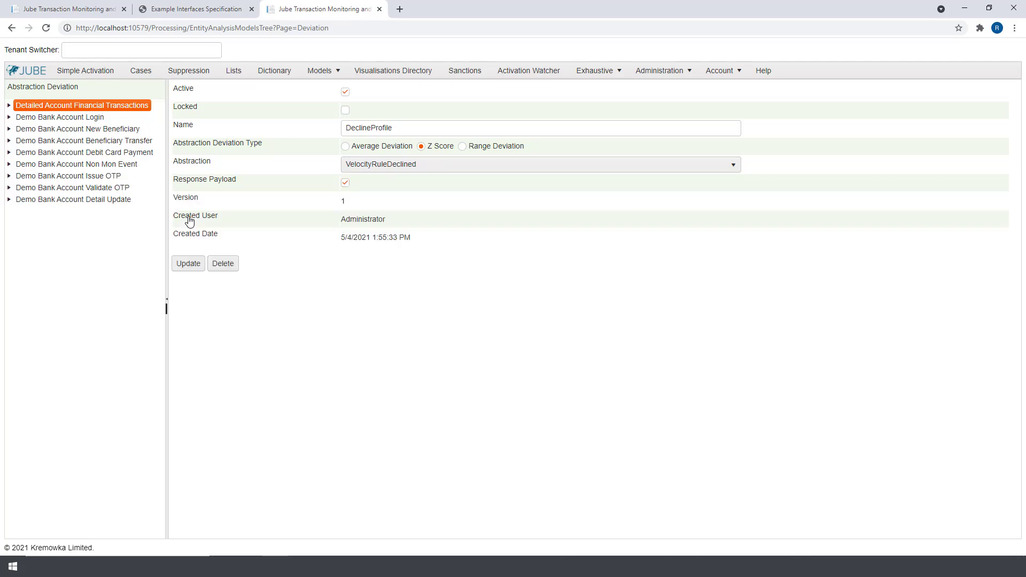
# Synchronise the models immediately, then resubmit the sample JSON transaction from the already open request page
pyautogui.moveTo(302, 64)
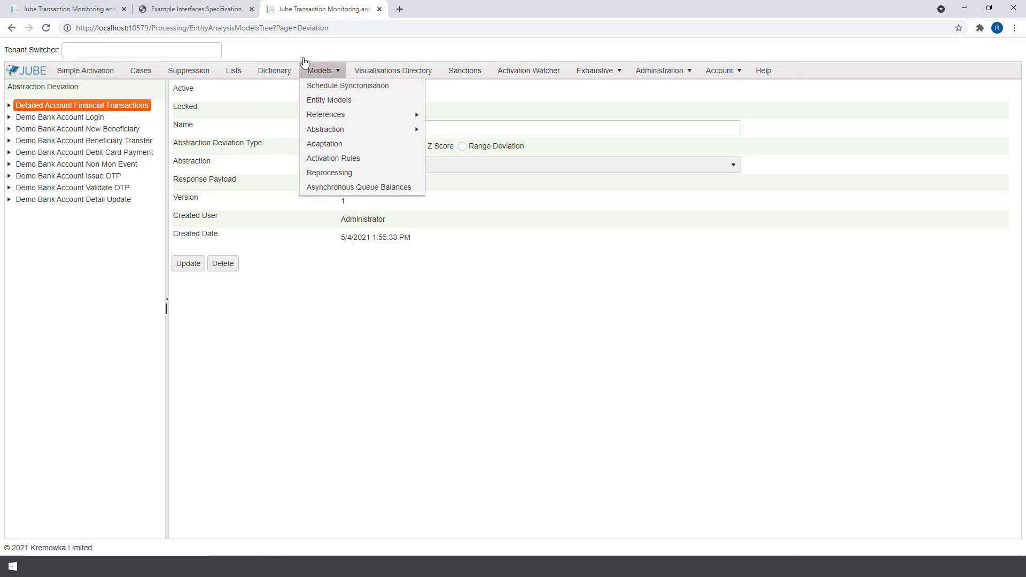
pyautogui.click(333, 88)
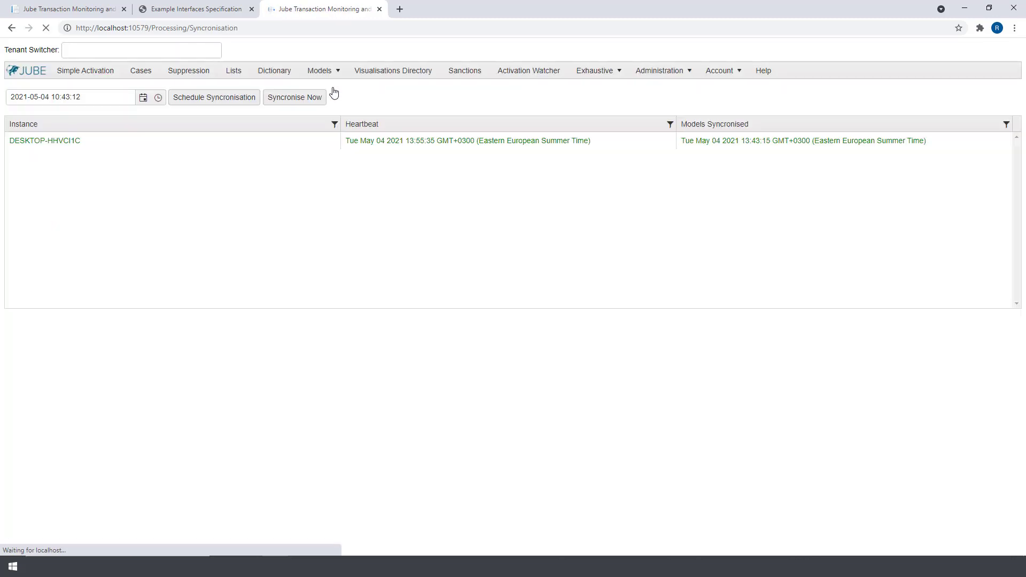
pyautogui.click(297, 101)
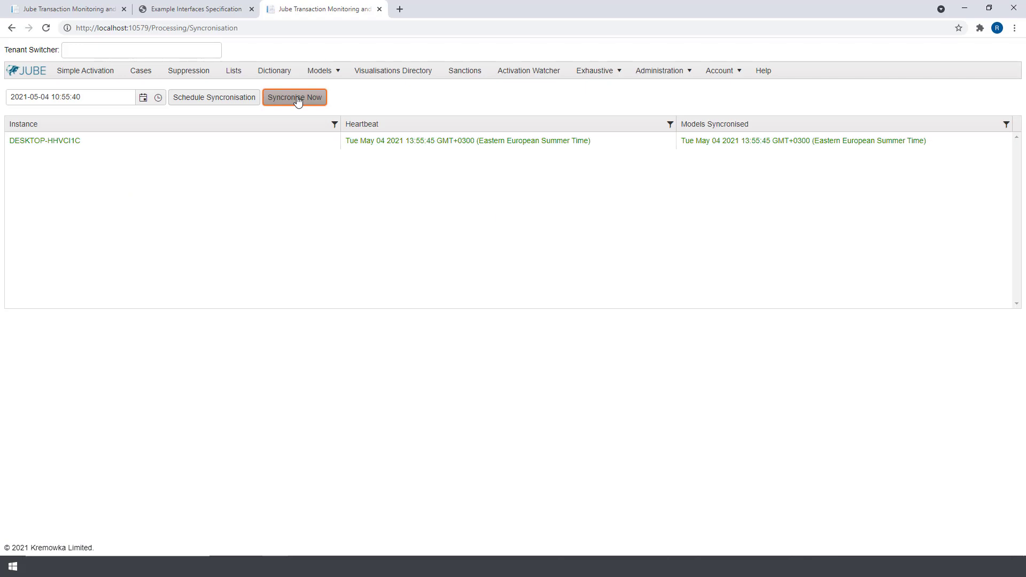
pyautogui.click(68, 9)
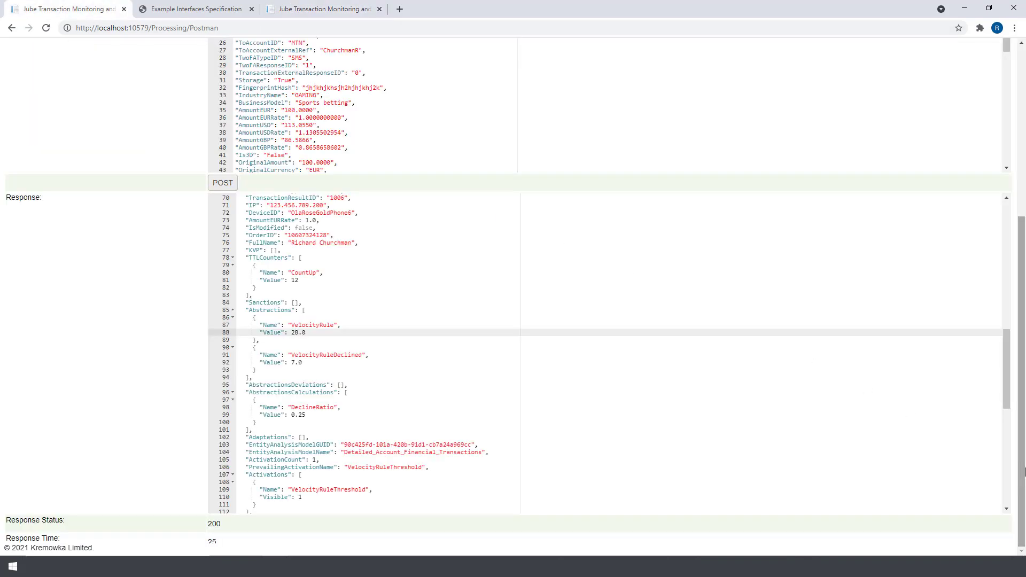
pyautogui.scroll(5, 1024, 470)
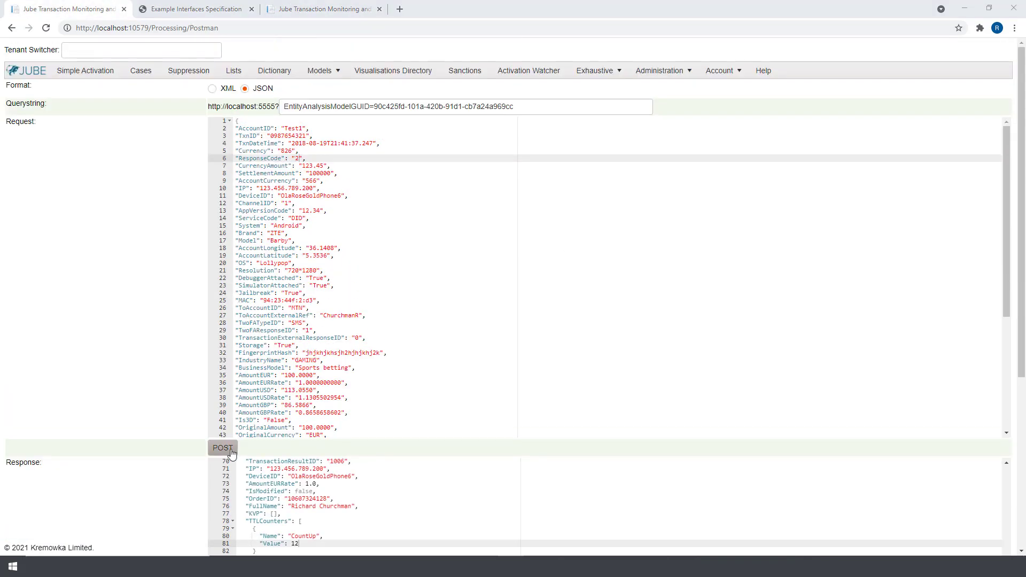
pyautogui.click(222, 448)
# Examine the DeclineProfile deviation in the JSON response alongside the abstraction and DeclineRatio values
pyautogui.scroll(-12, 1010, 479)
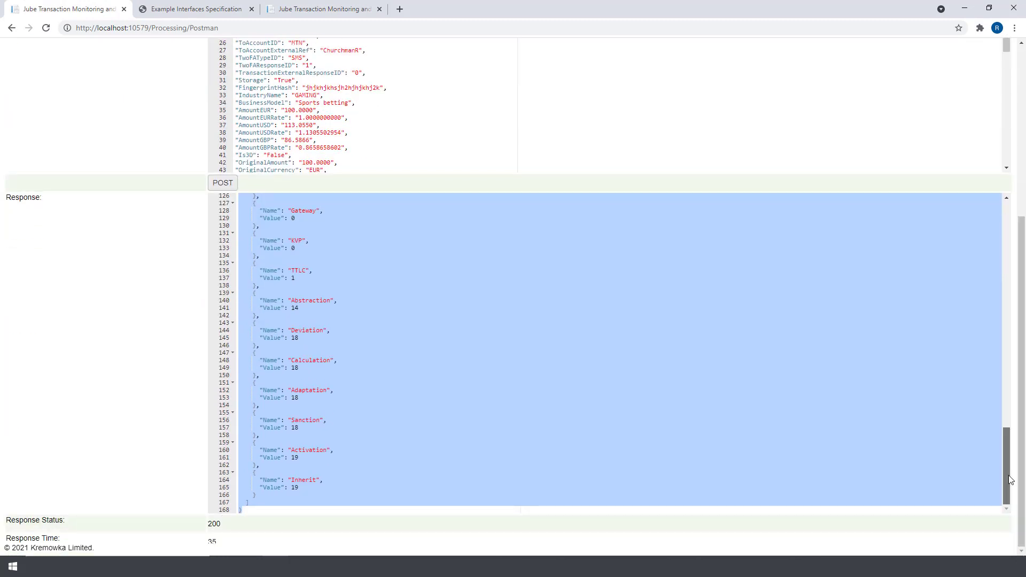
pyautogui.moveTo(1010, 479); pyautogui.dragTo(1015, 360)
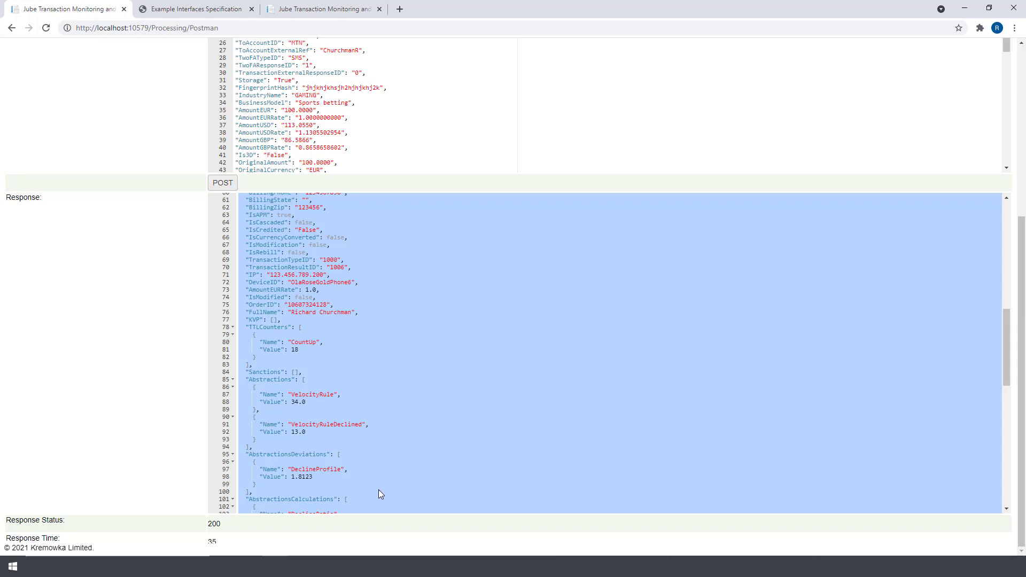
pyautogui.scroll(-2, 1010, 480)
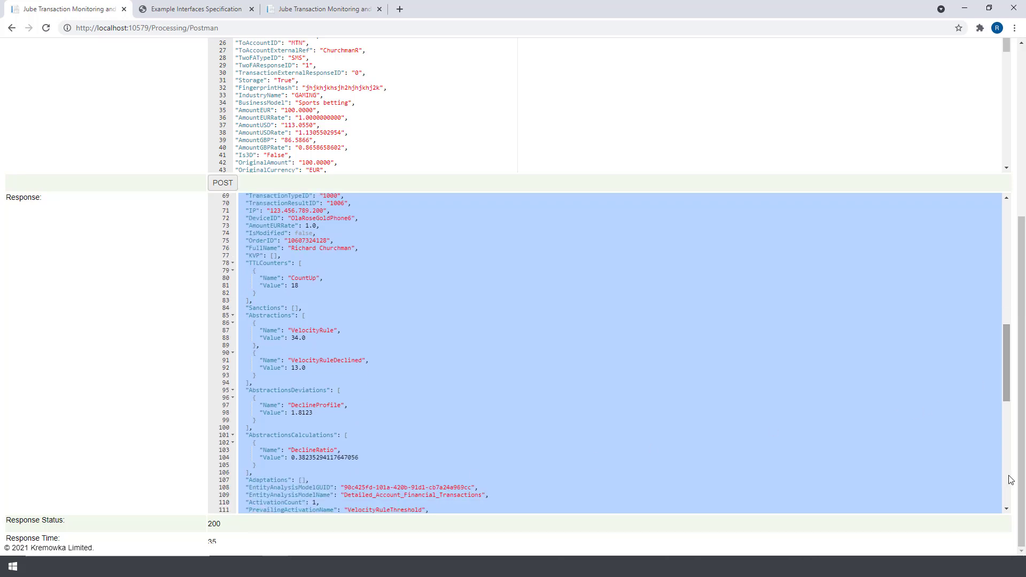